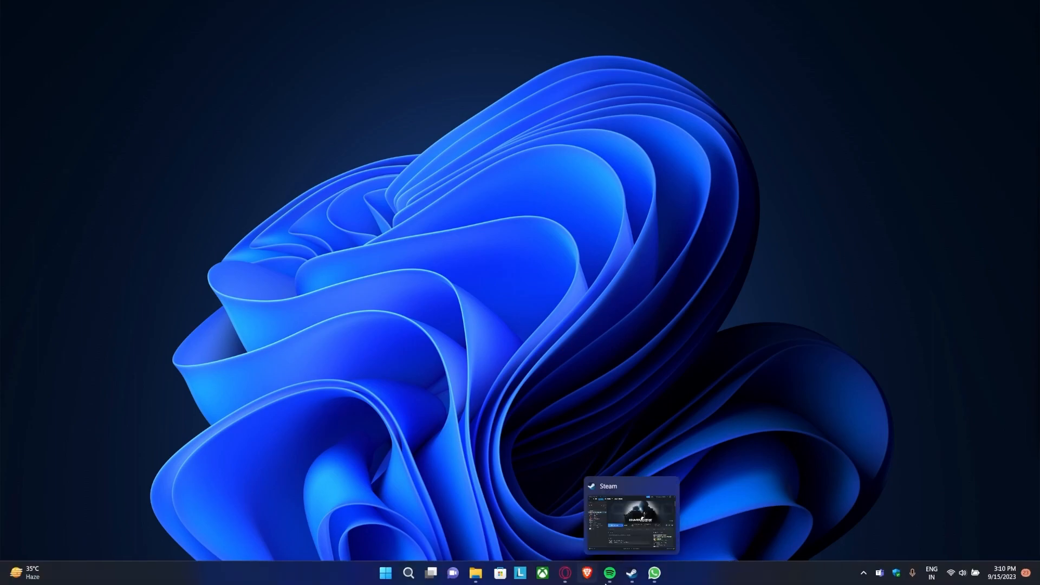
Load the pasted CS:GO Steam store URL in Opera and copy the Windows minimum requirements text
{"action": "left_click", "coordinate": [633, 574]}
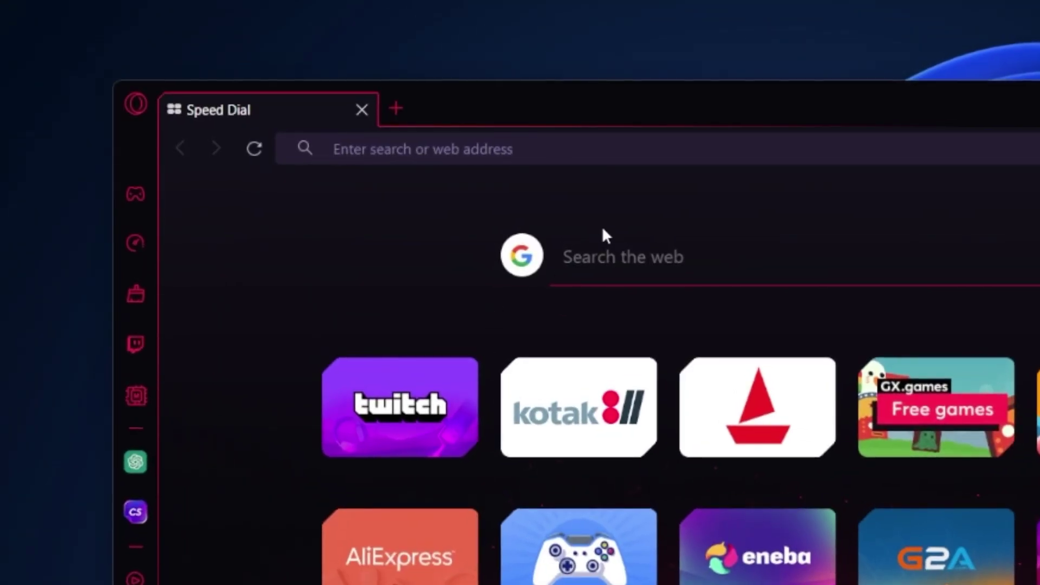
{"action": "type", "text": "https://store.steampowered.com/app/730/CounterStrike_Global_Offensive/"}
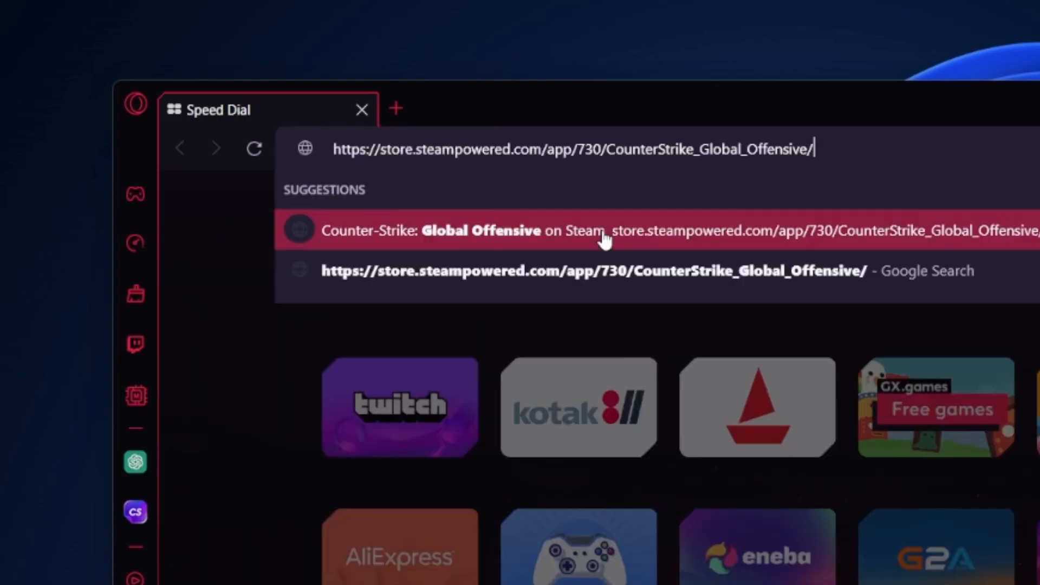
{"action": "key", "text": "Return"}
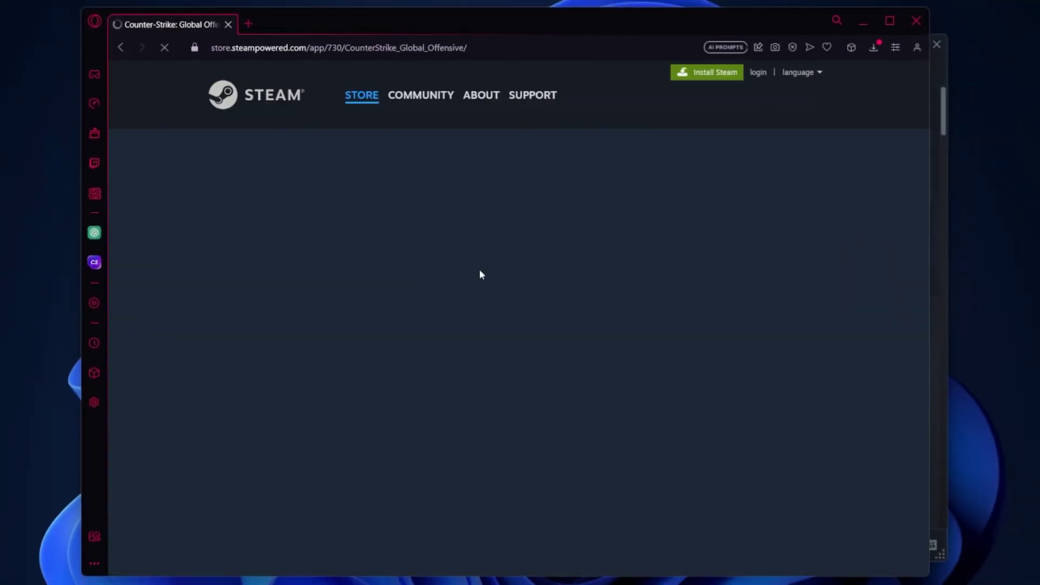
{"action": "scroll", "coordinate": [417, 326], "scroll_direction": "down", "scroll_amount": 5}
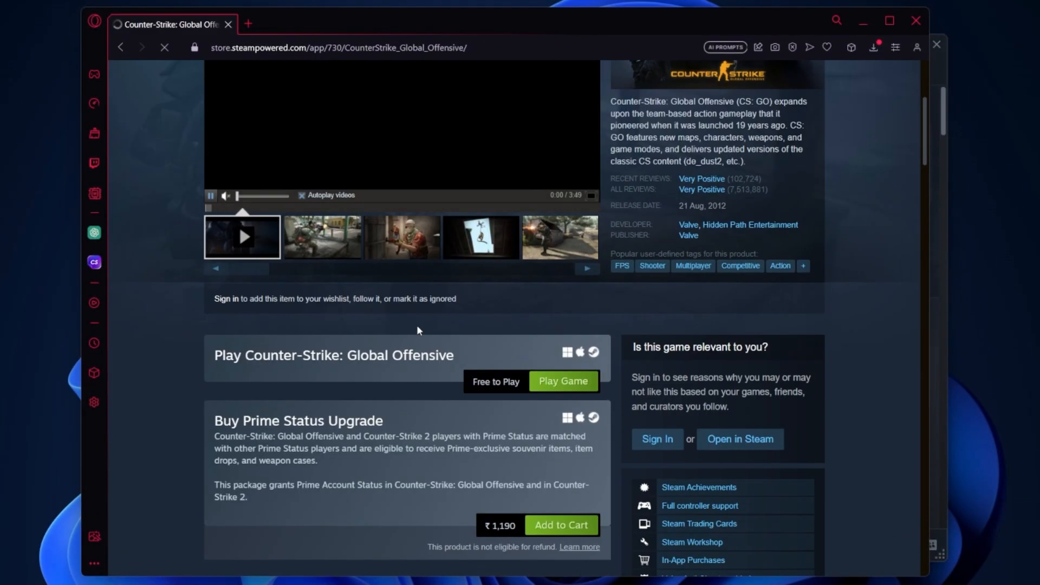
{"action": "scroll", "coordinate": [398, 330], "scroll_direction": "down", "scroll_amount": 5}
{"action": "scroll", "coordinate": [398, 330], "scroll_direction": "down", "scroll_amount": 5}
{"action": "scroll", "coordinate": [253, 329], "scroll_direction": "down", "scroll_amount": 3}
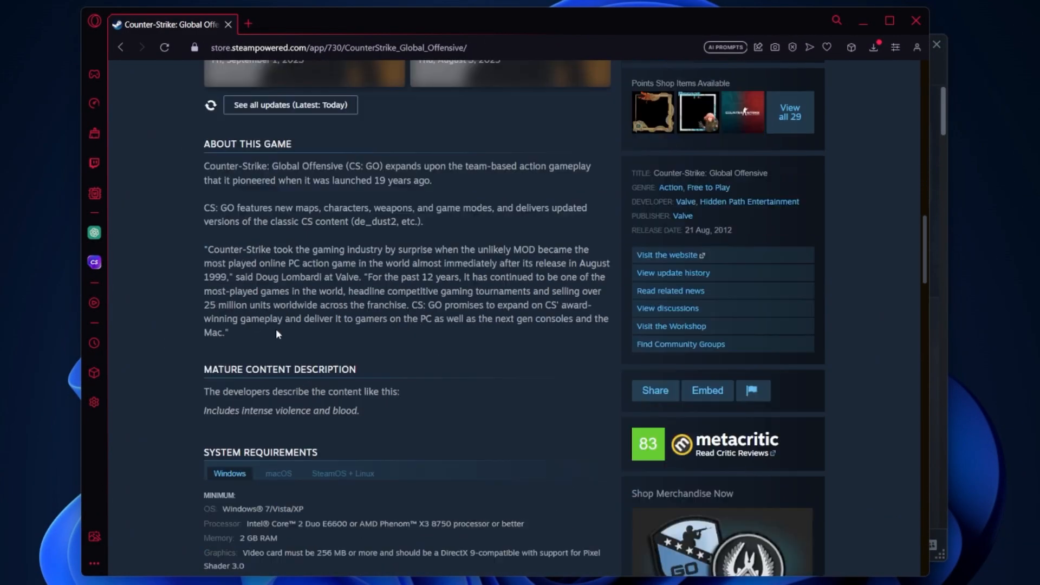
{"action": "mouse_move", "coordinate": [221, 370]}
{"action": "left_mouse_down"}
{"action": "mouse_move", "coordinate": [276, 400]}
{"action": "mouse_move", "coordinate": [318, 446]}
{"action": "left_mouse_up"}
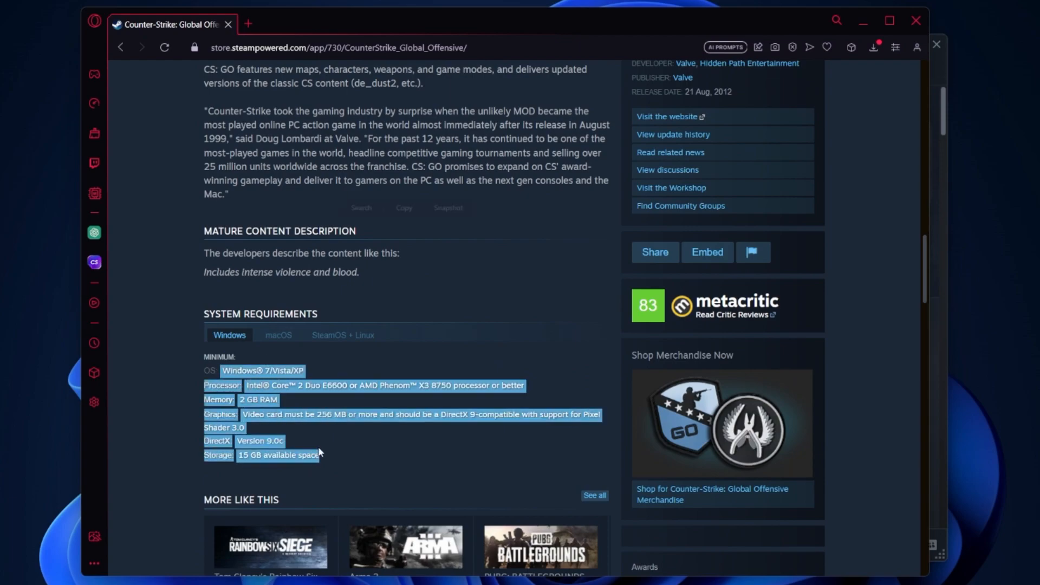
{"action": "key", "text": "ctrl+c"}
{"action": "left_click", "coordinate": [360, 448]}
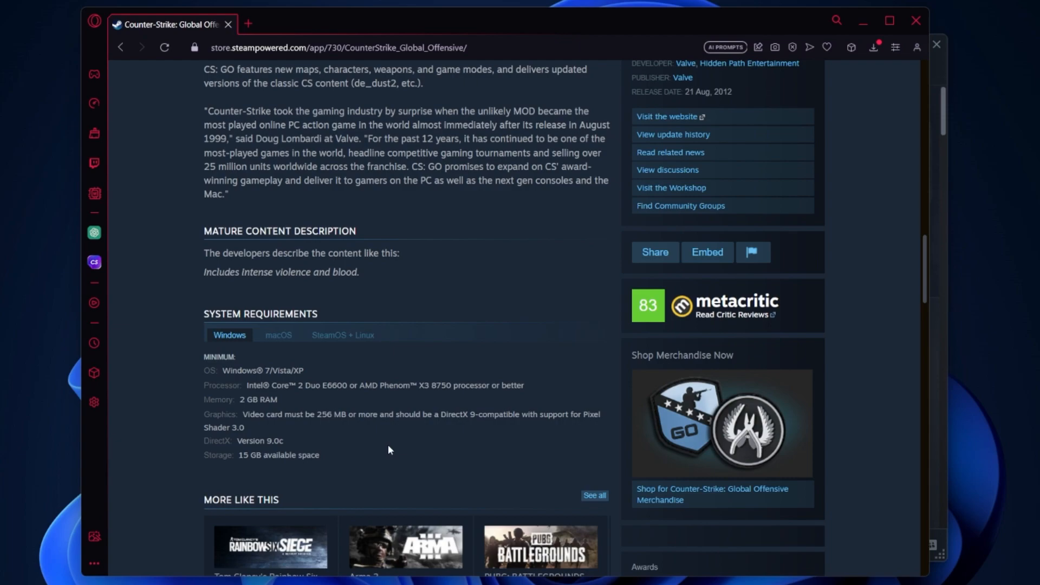
Minimize Opera, then check for driver updates on the GeForce Experience Drivers page
{"action": "left_click", "coordinate": [868, 19]}
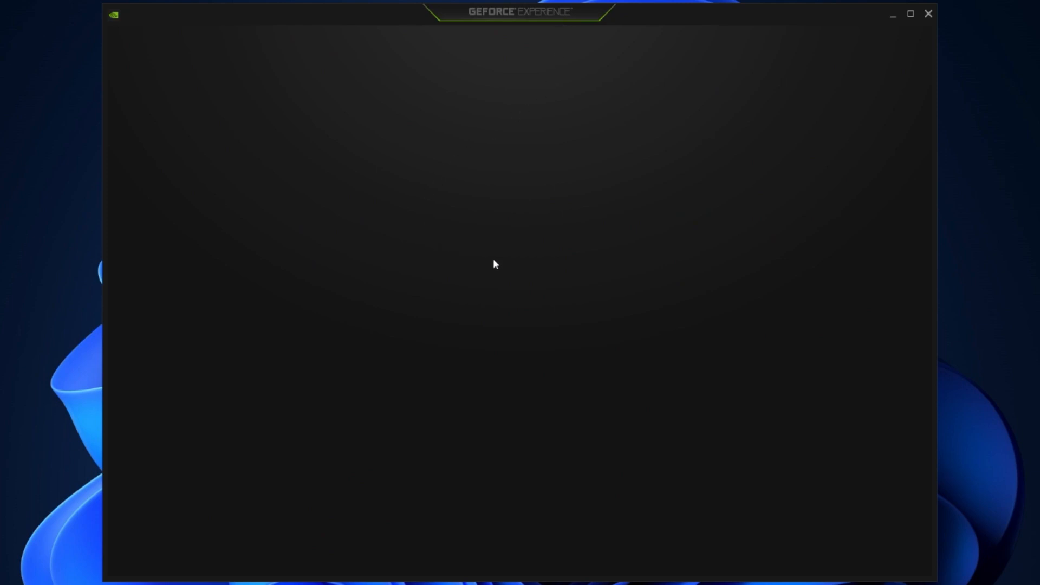
{"action": "left_click", "coordinate": [232, 42]}
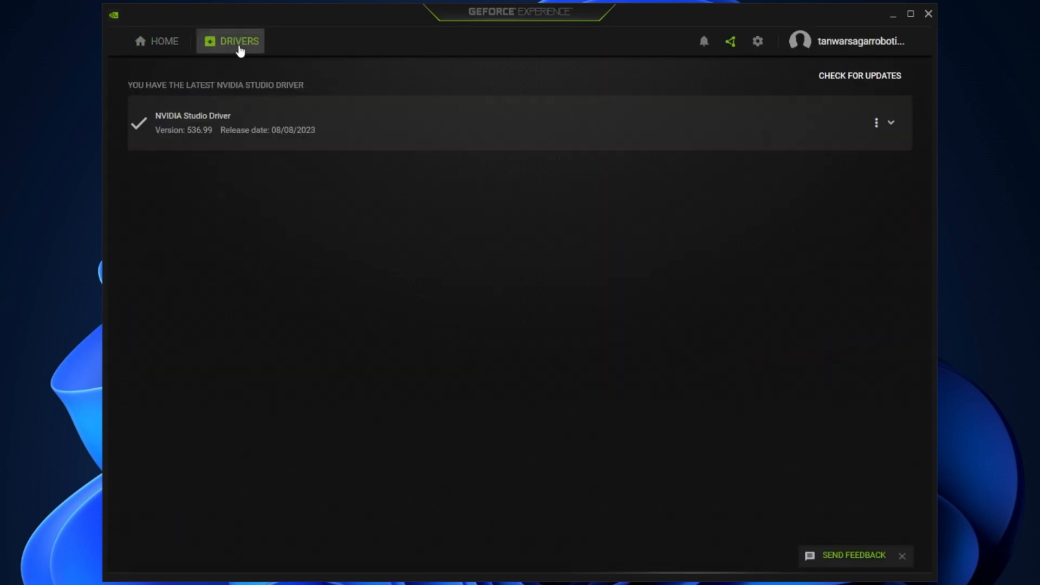
{"action": "left_click", "coordinate": [859, 76]}
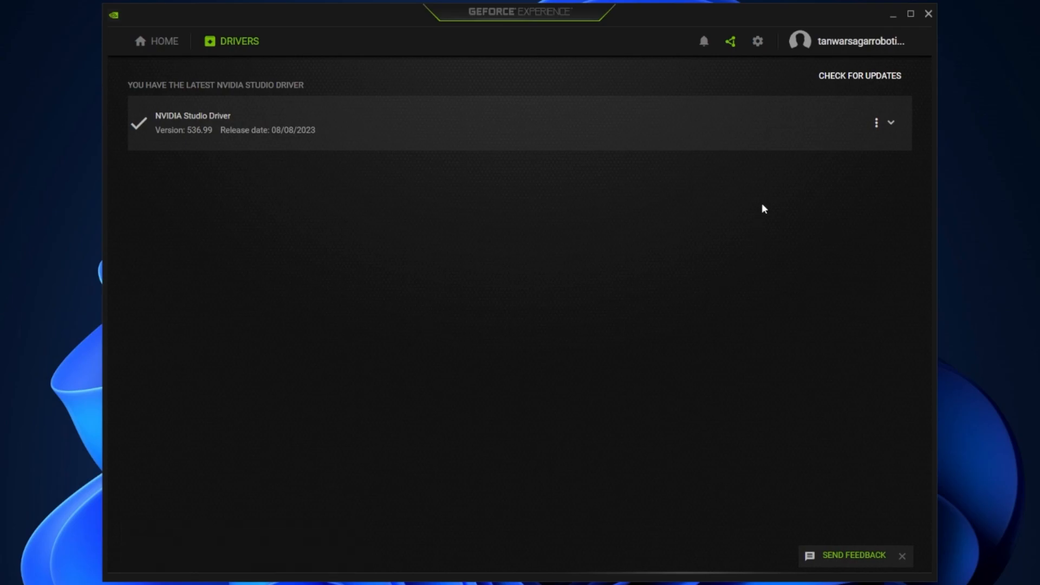
Minimize GeForce Experience and run Check for updates on the Windows Update settings page
{"action": "left_click", "coordinate": [891, 18]}
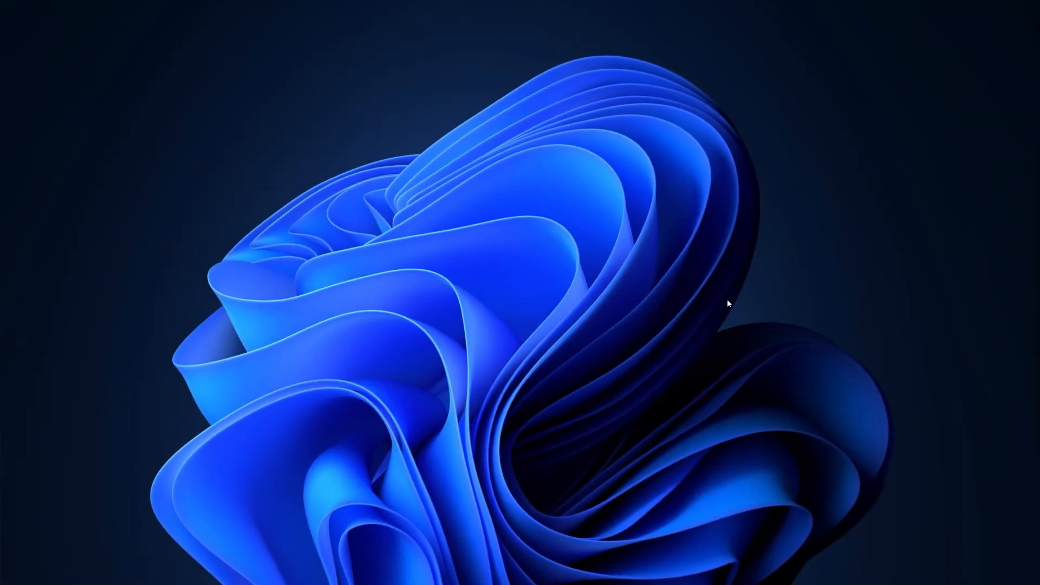
{"action": "key", "text": "super+i"}
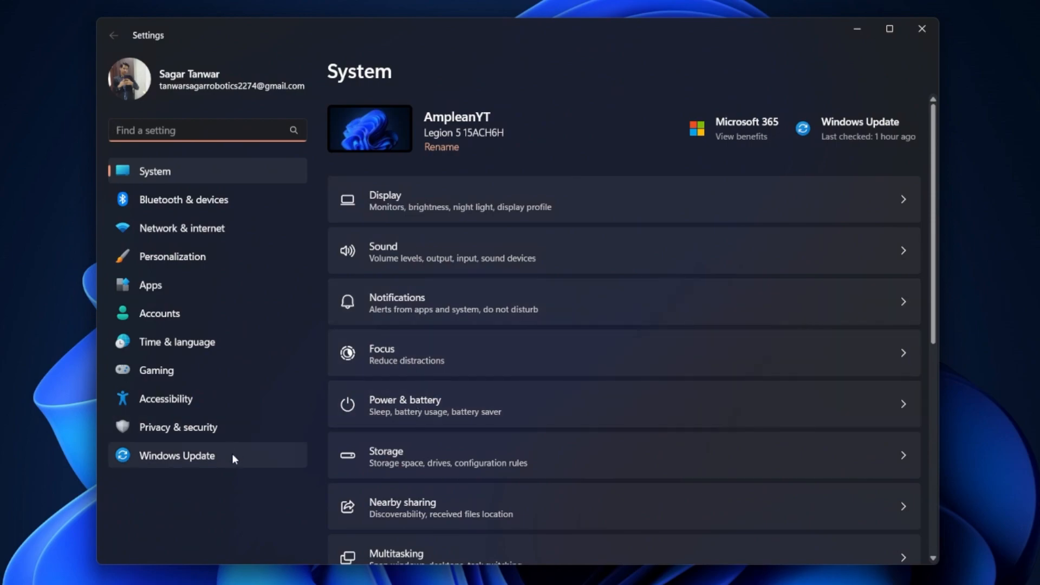
{"action": "left_click", "coordinate": [232, 453]}
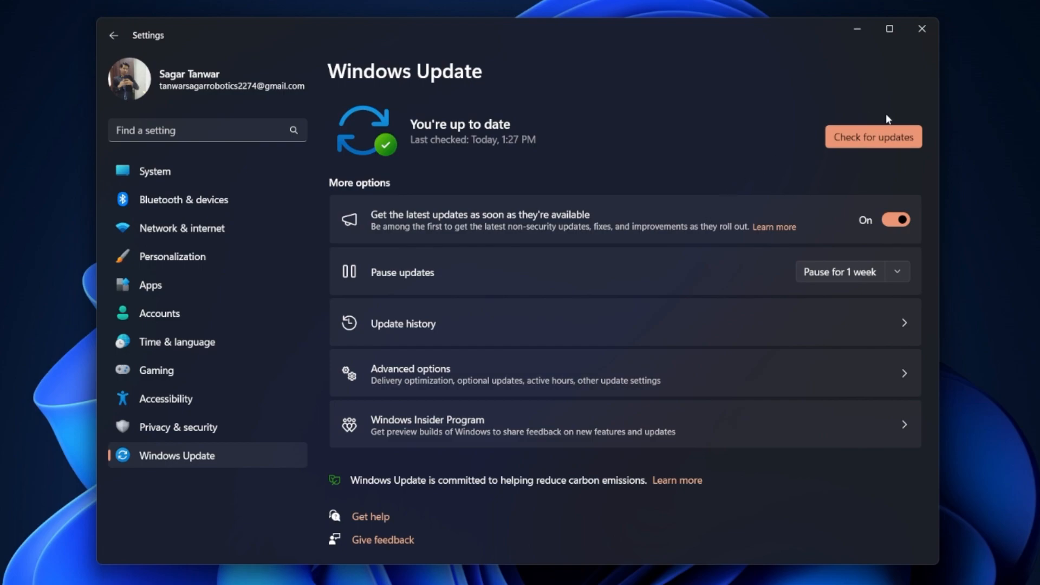
{"action": "left_click", "coordinate": [874, 136]}
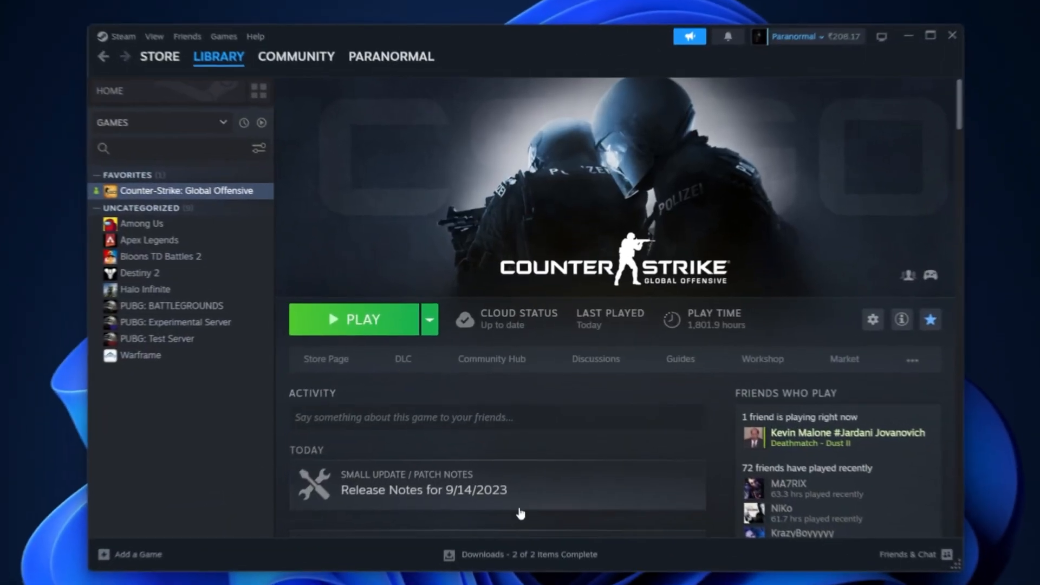
Show the Installed Files properties of Counter-Strike: Global Offensive from the Steam library
{"action": "right_click", "coordinate": [203, 190]}
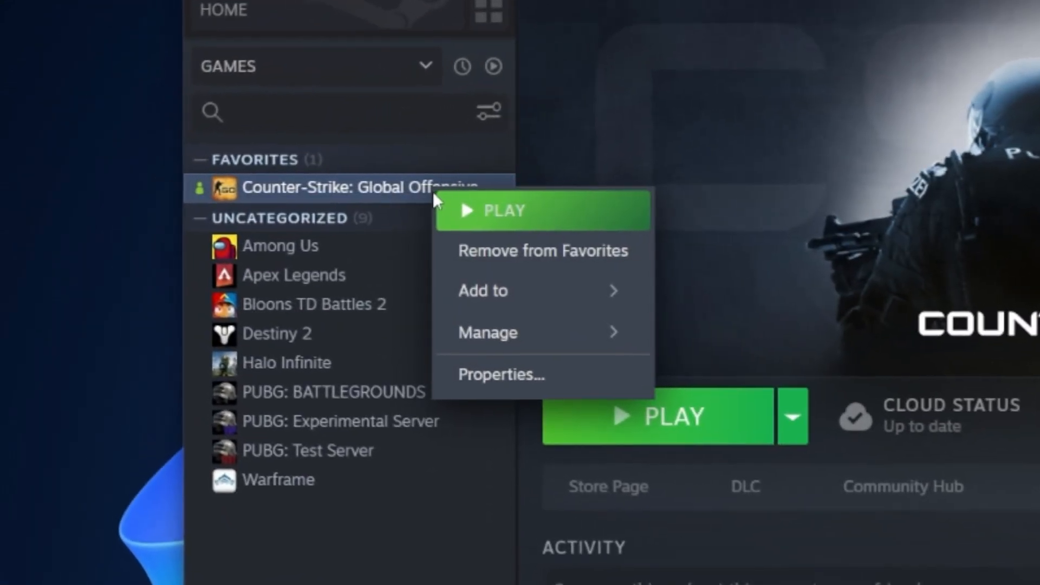
{"action": "left_click", "coordinate": [499, 374]}
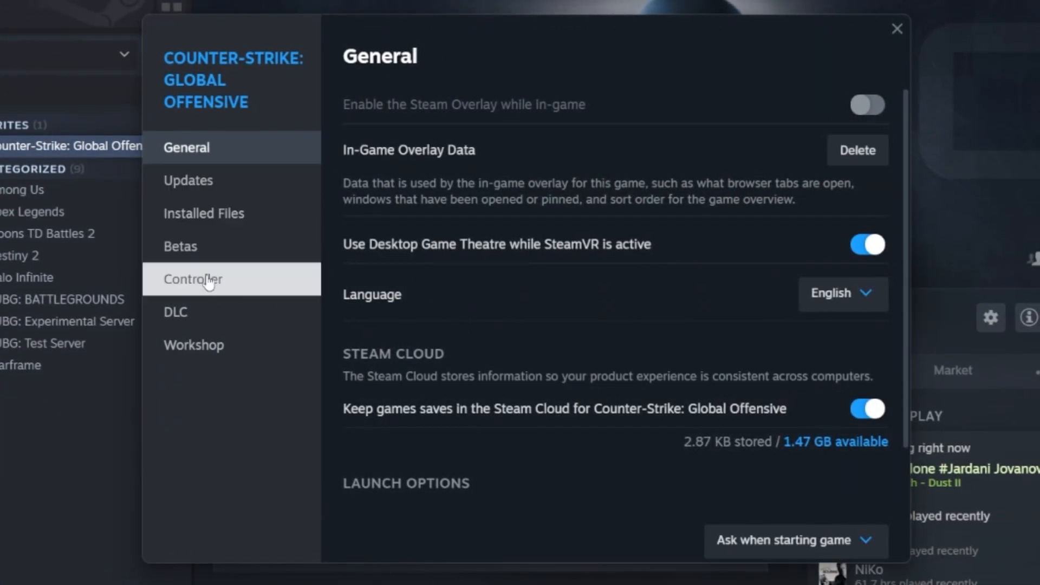
{"action": "left_click", "coordinate": [244, 214]}
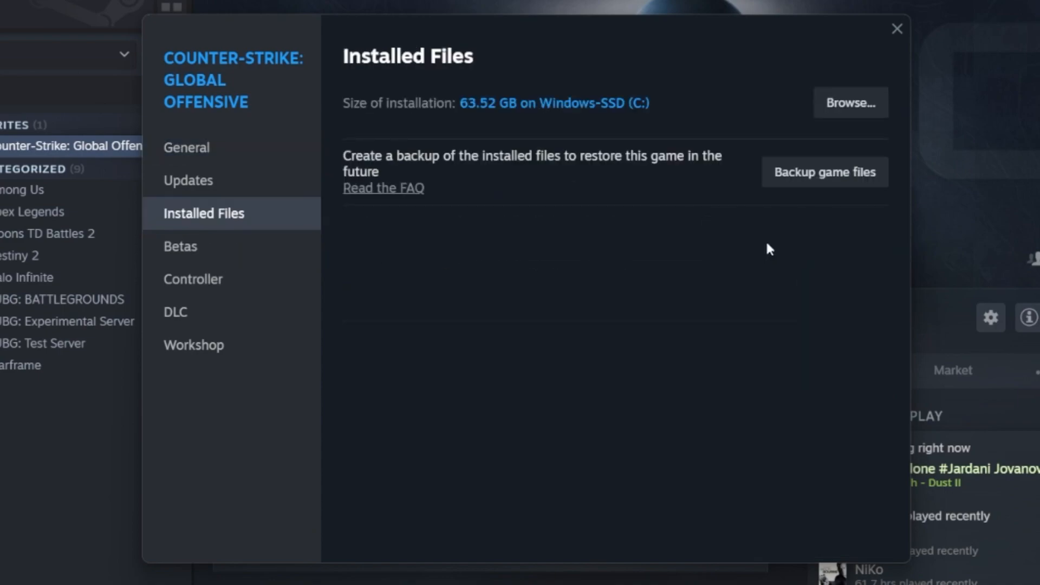